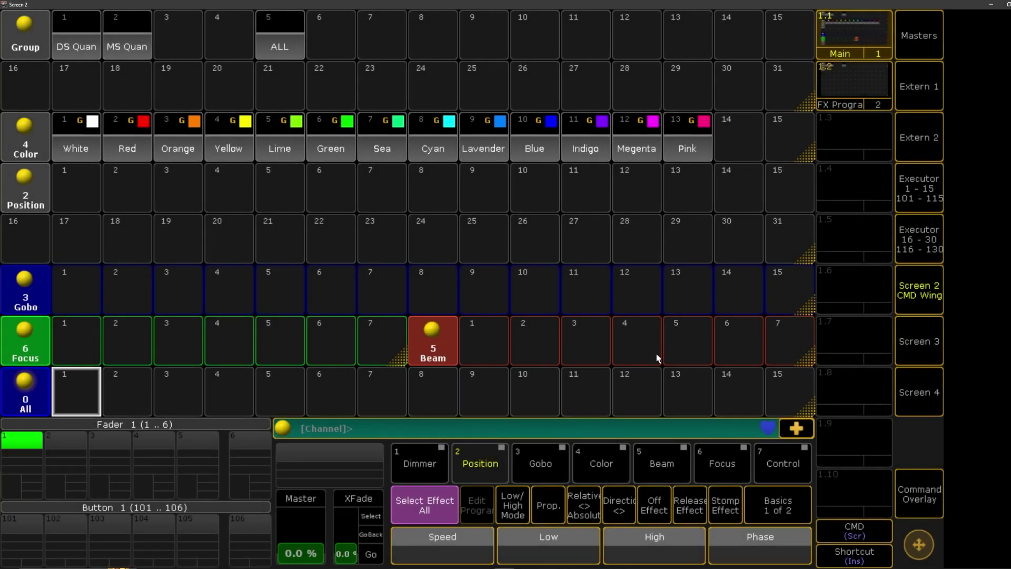
# - Shrink the All preset pool to seven slots and add a Worlds pool in the freed space beside it
pyautogui.click(847, 85)
pyautogui.moveTo(808, 414); pyautogui.dragTo(406, 400)
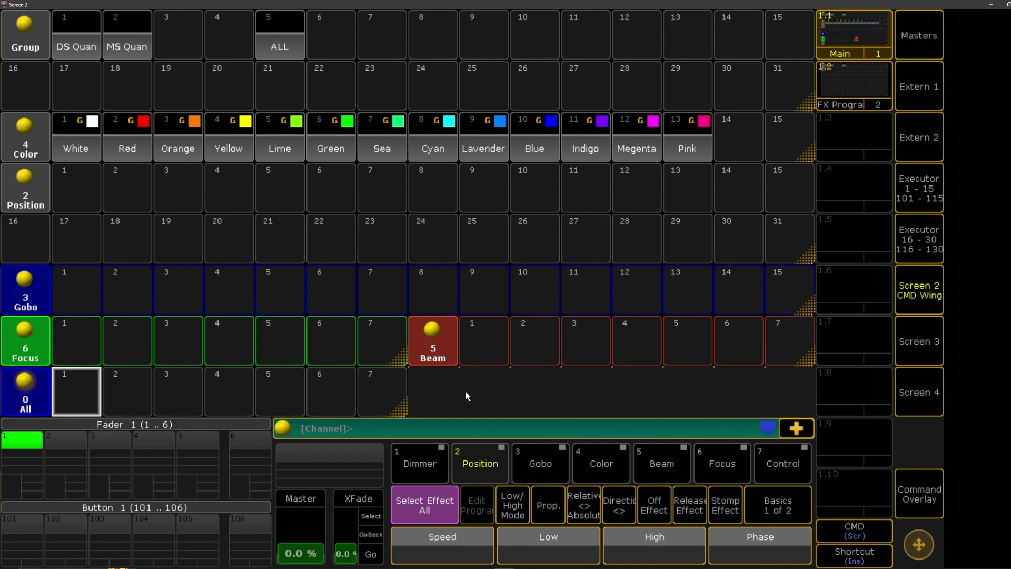
pyautogui.click(432, 396)
pyautogui.click(327, 199)
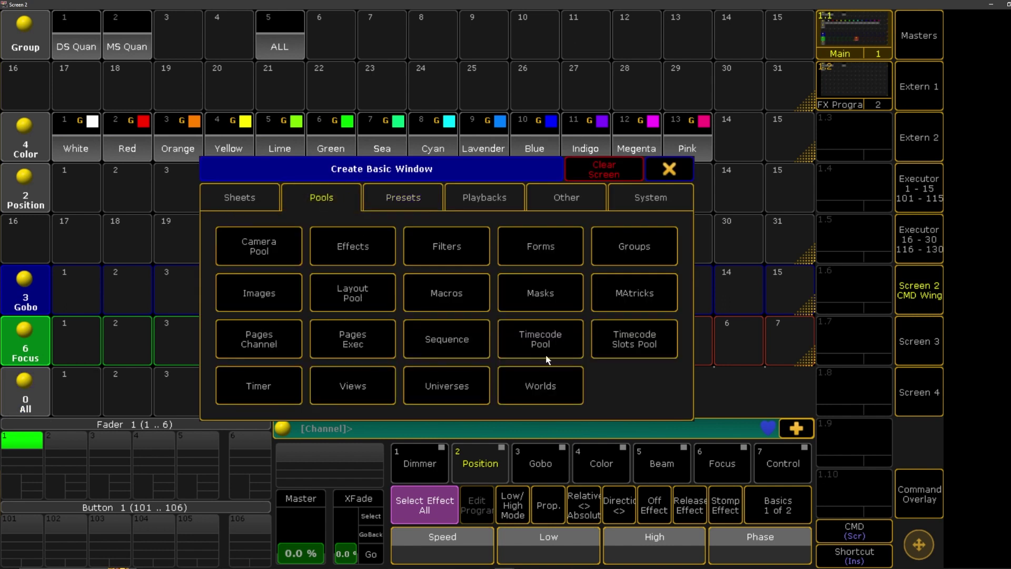
pyautogui.click(534, 385)
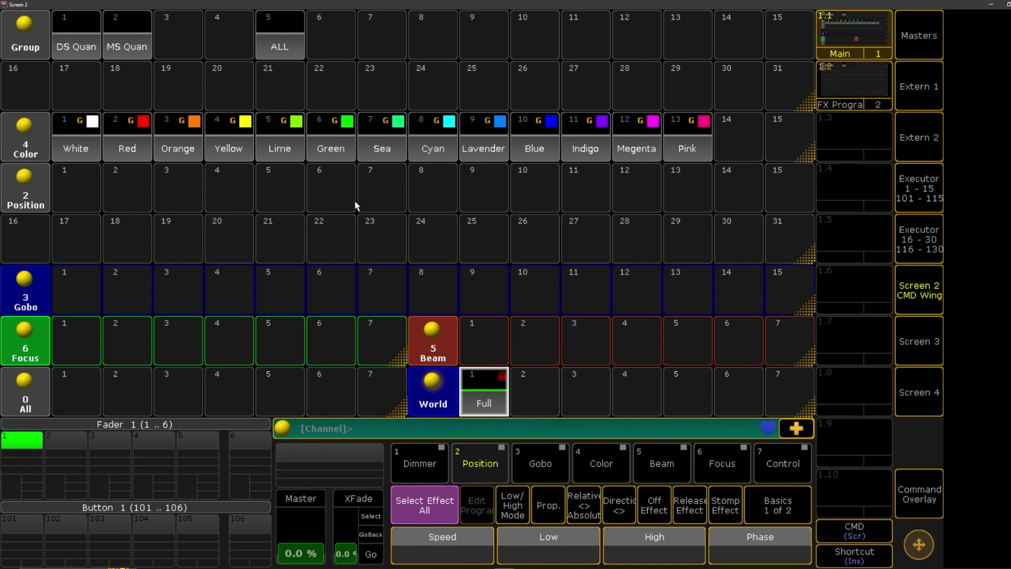
# - Select the DS Quan group and store it as world 2
pyautogui.click(76, 42)
pyautogui.click(920, 493)
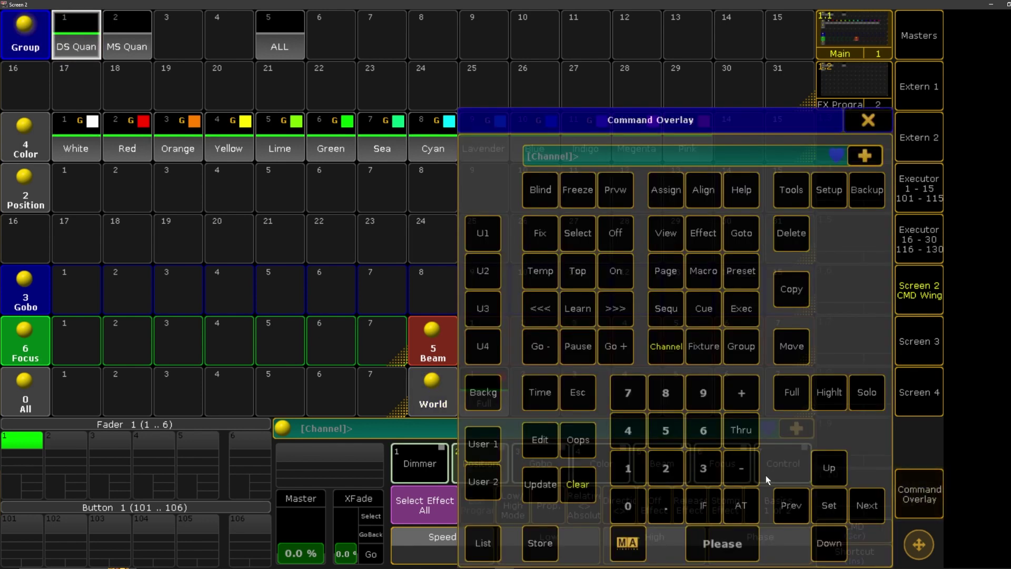
pyautogui.click(540, 543)
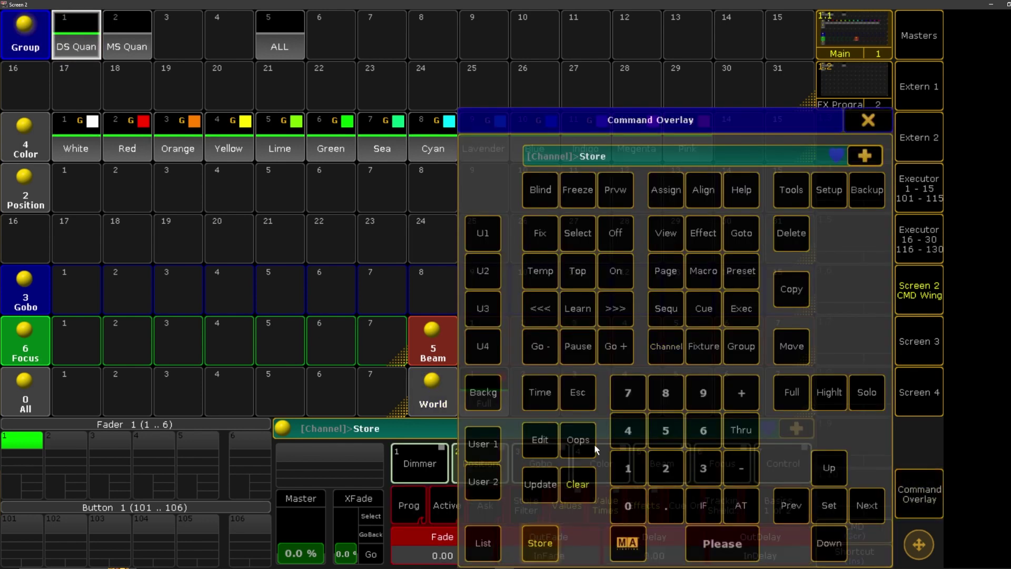
pyautogui.click(868, 120)
pyautogui.click(534, 396)
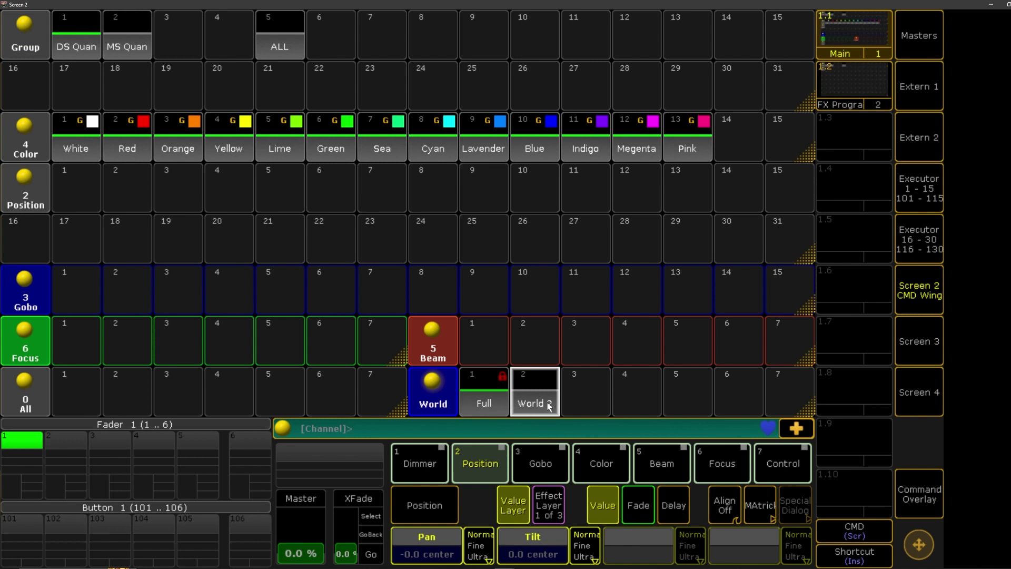
# - Activate world 2, return to the Full world and delete world 2
pyautogui.click(534, 399)
pyautogui.click(495, 393)
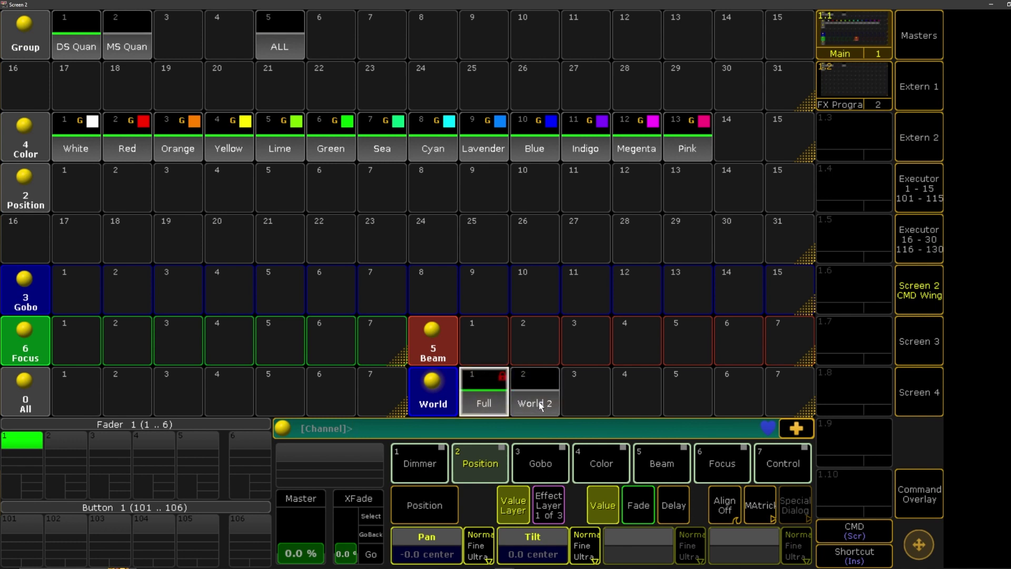
pyautogui.press('Delete')
pyautogui.click(545, 400)
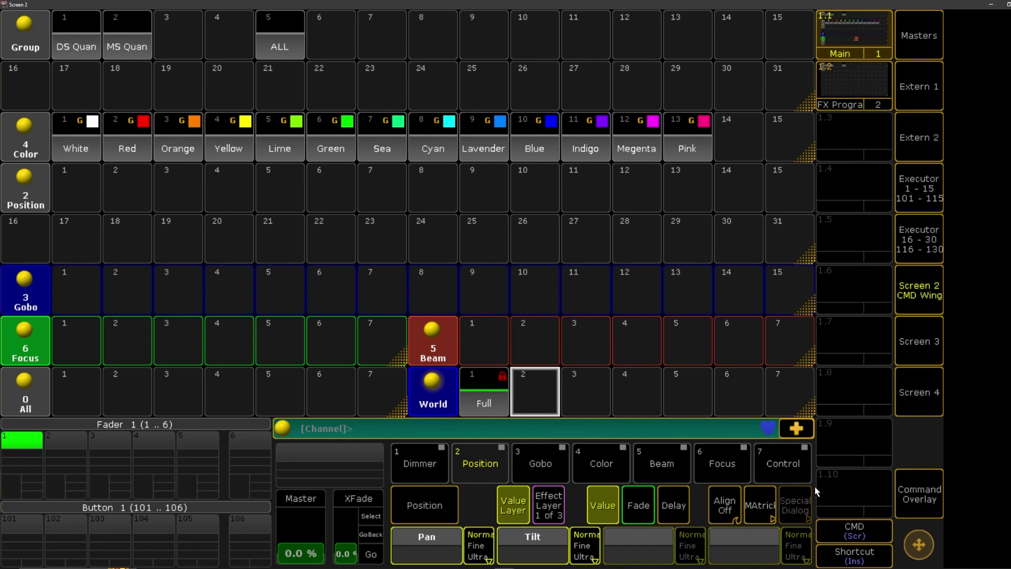
# - Auto-create a world for each of the fixture types MQuaPBa and MQuaPEx, starting at world 2, and close the setup
pyautogui.click(932, 490)
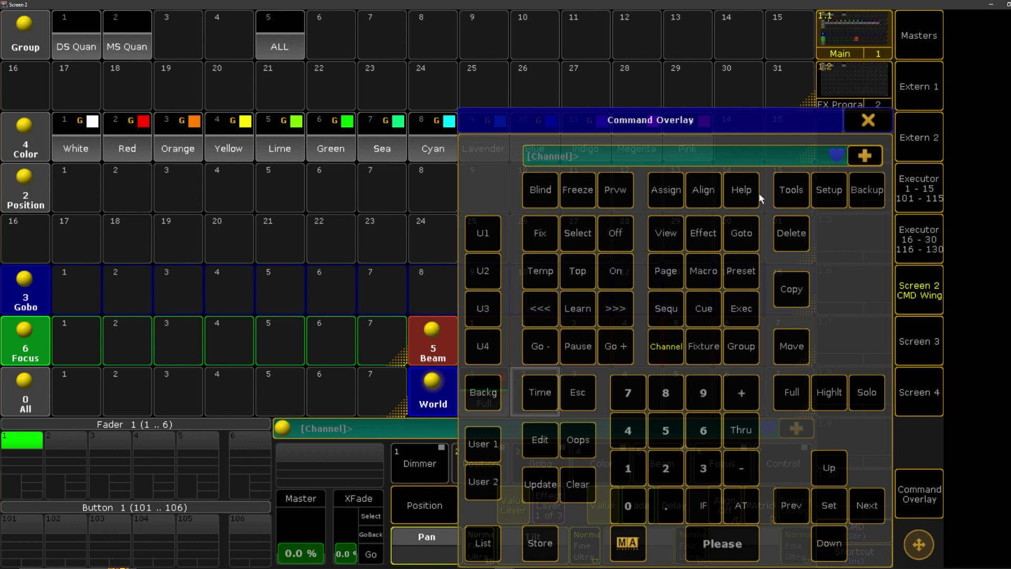
pyautogui.click(824, 194)
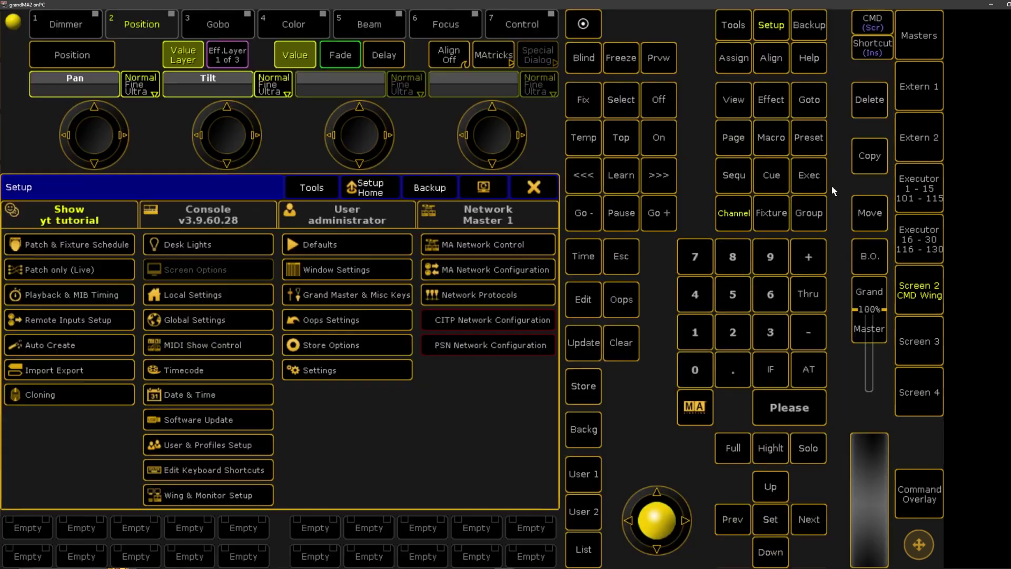
pyautogui.click(49, 348)
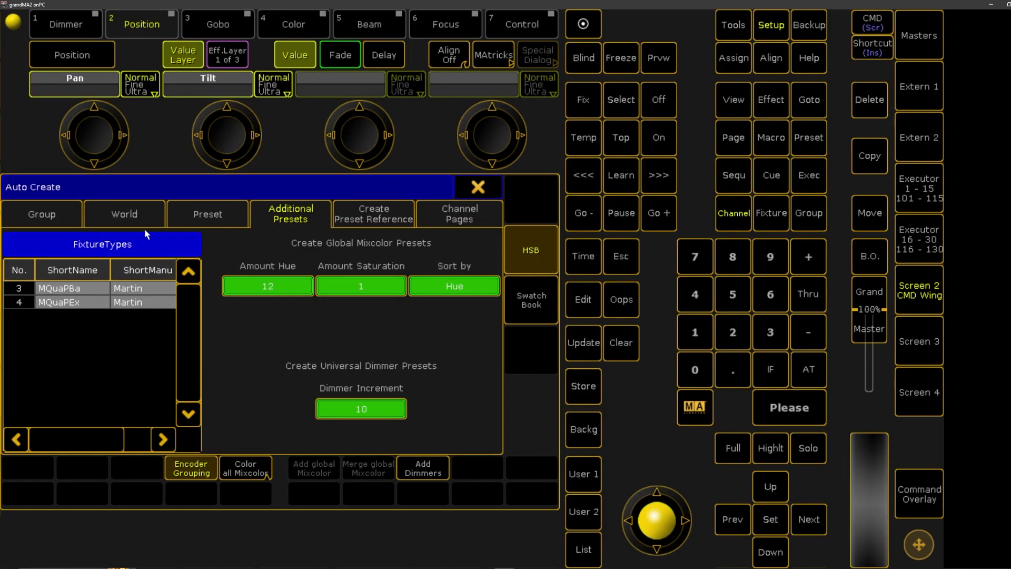
pyautogui.click(119, 216)
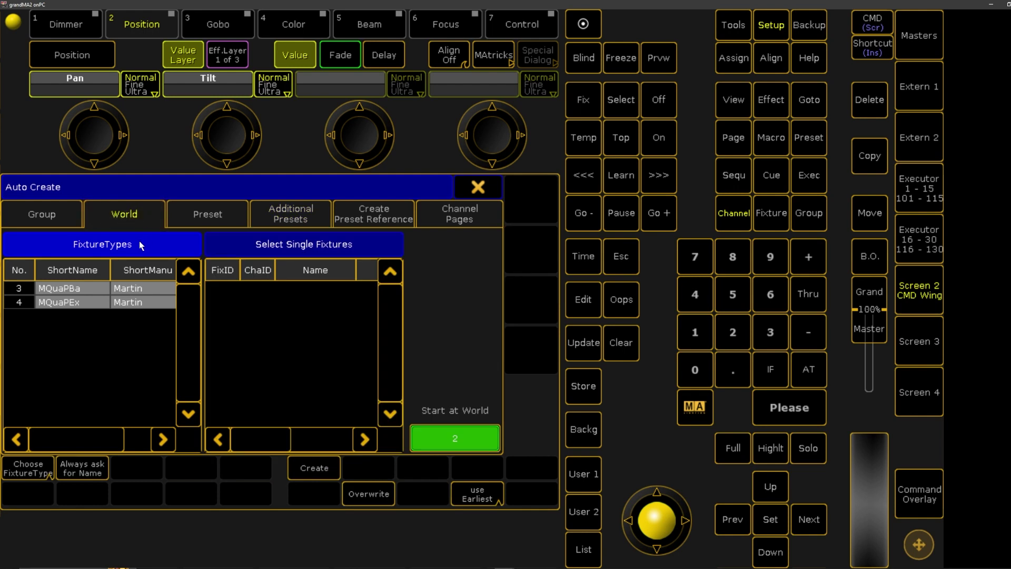
pyautogui.click(74, 271)
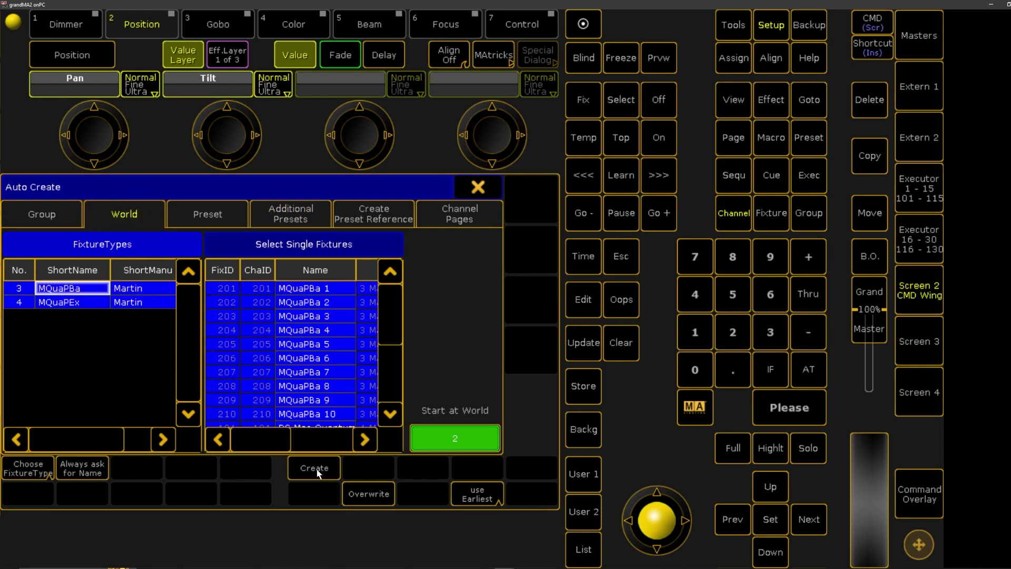
pyautogui.moveTo(400, 303); pyautogui.dragTo(375, 278)
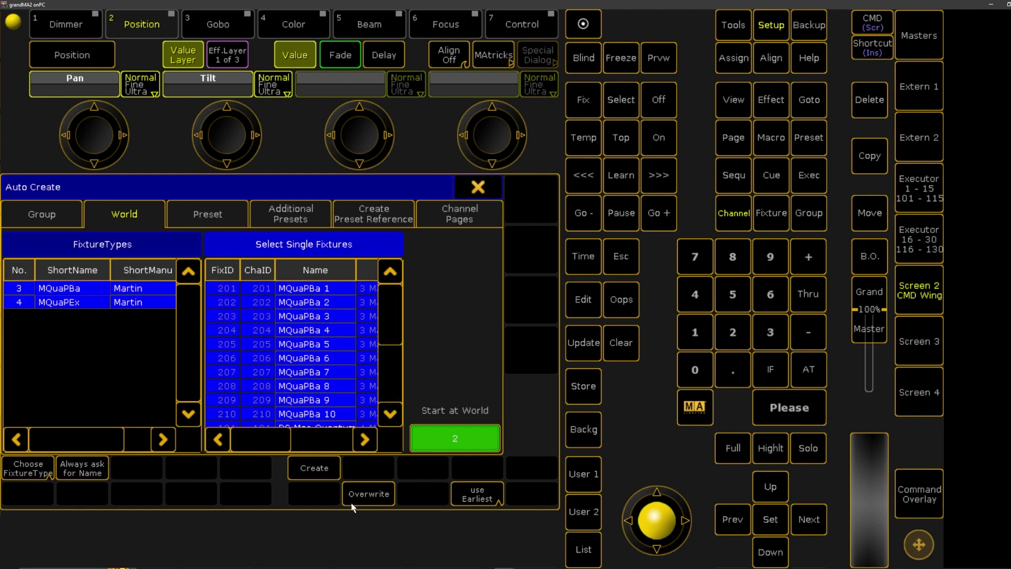
pyautogui.click(310, 469)
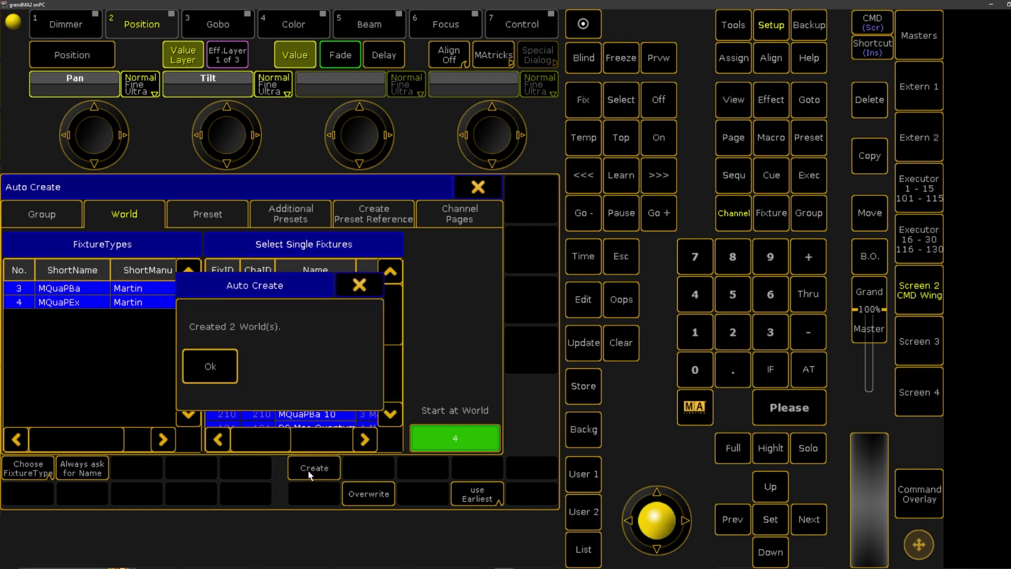
pyautogui.click(207, 366)
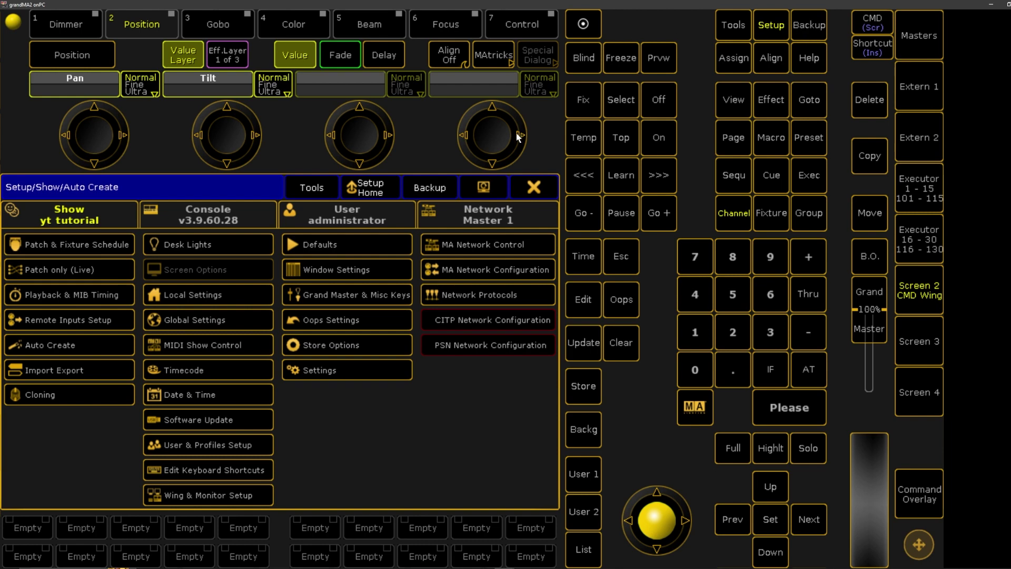
pyautogui.click(527, 187)
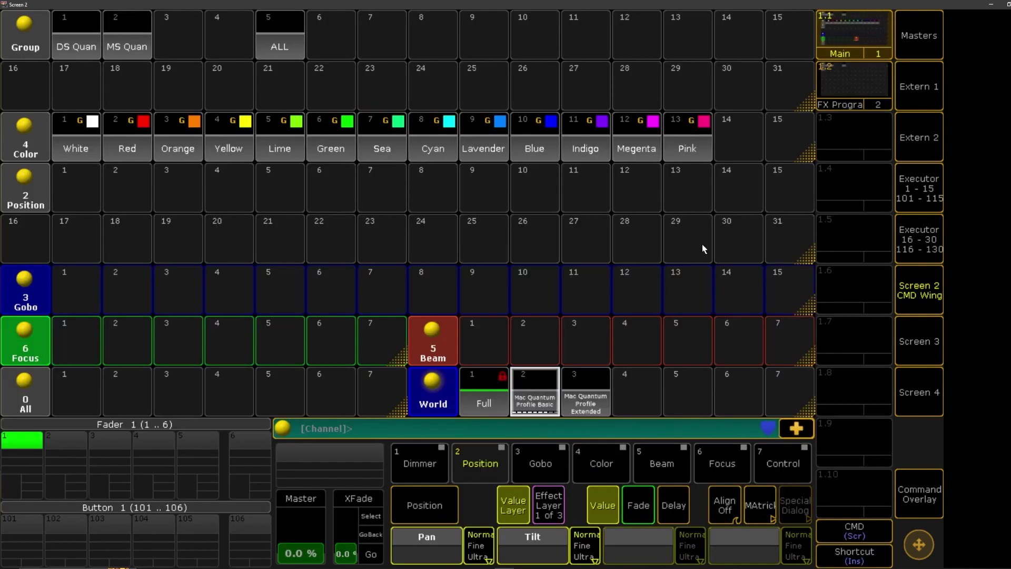
pyautogui.click(868, 120)
# - Label world 2 as "MS Truss"
pyautogui.click(531, 405)
pyautogui.write('lMS Trus')
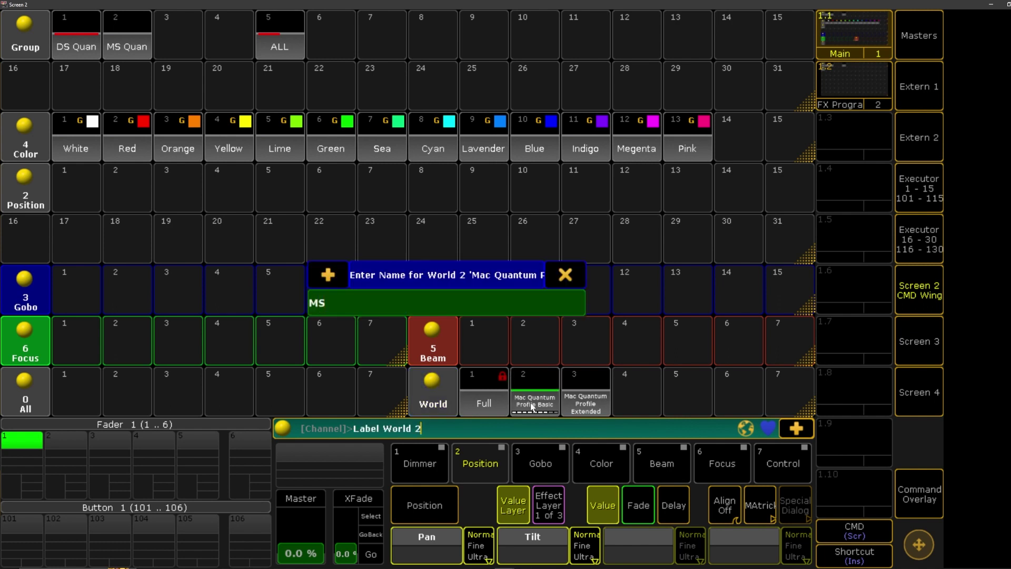
pyautogui.write('s')
pyautogui.press('Return')
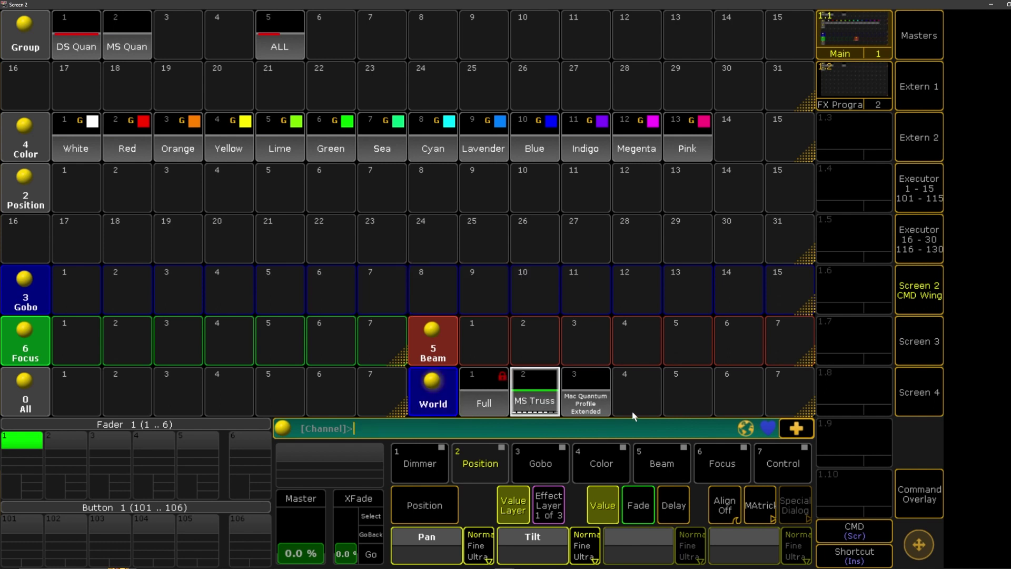
# - Label world 3 as "DS Truss"
pyautogui.click(603, 399)
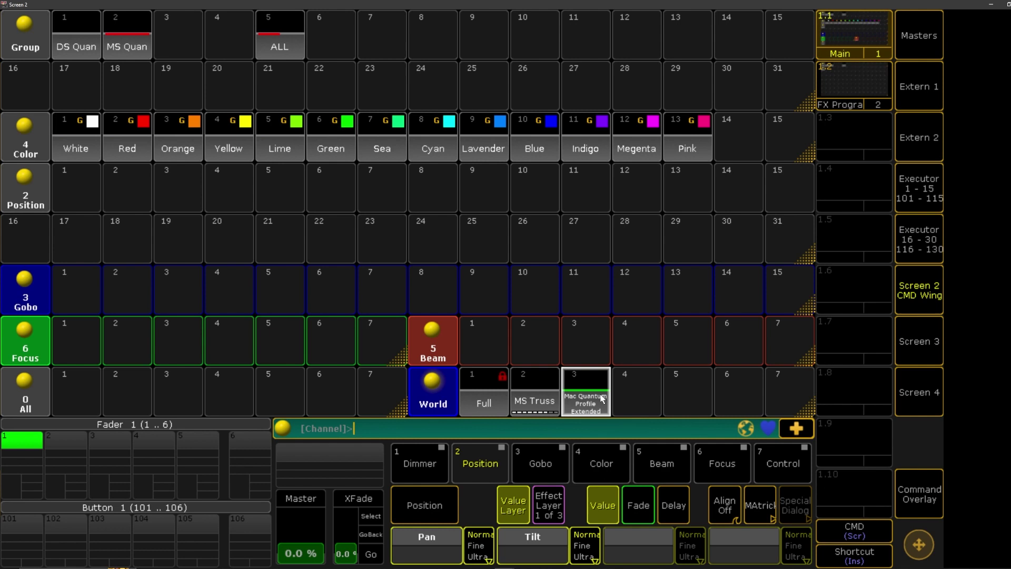
pyautogui.write('lDS Truss')
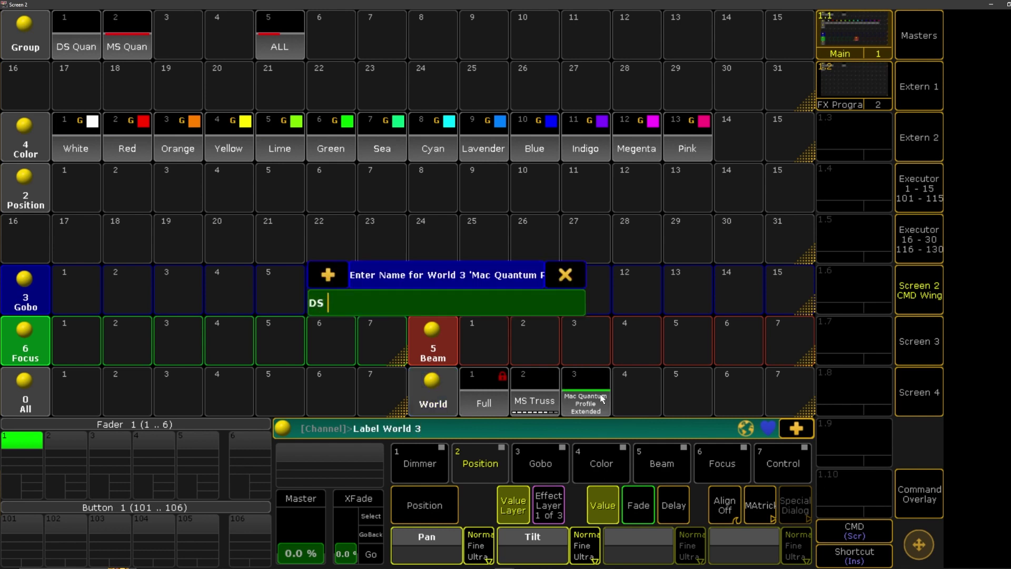
pyautogui.press('Return')
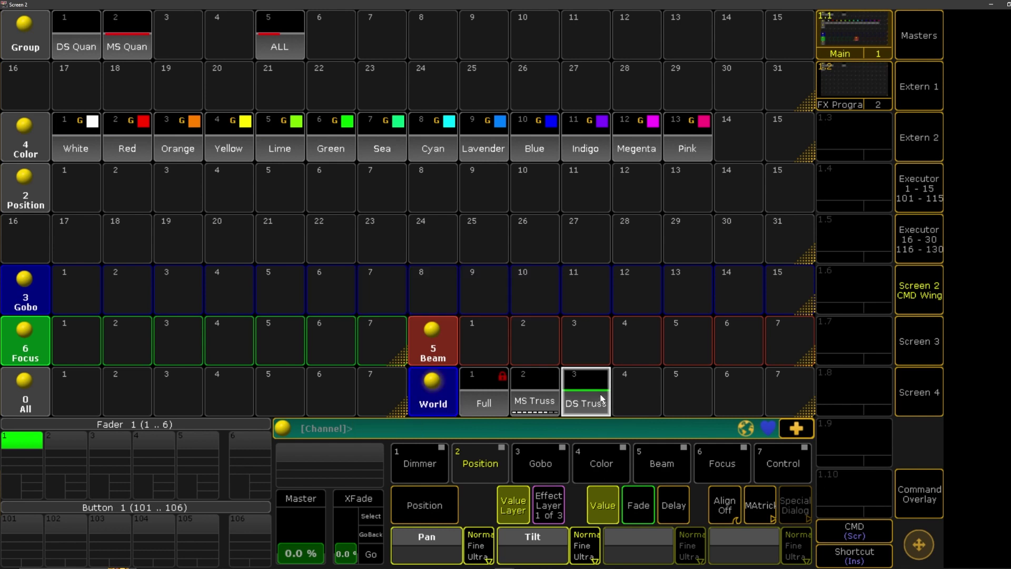
# - Compare group availability by activating the Full world, the DS Truss world and Full again
pyautogui.click(488, 404)
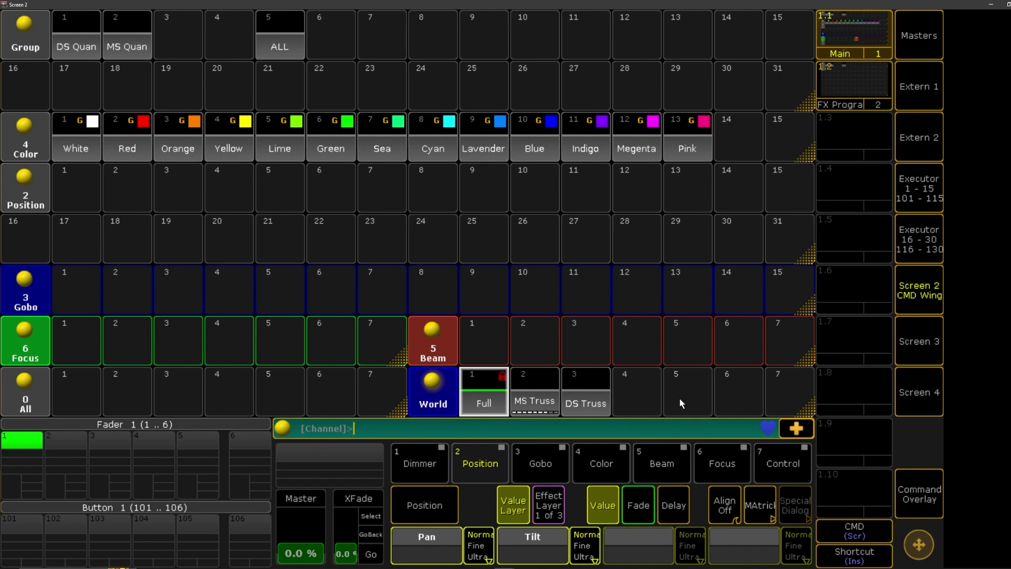
pyautogui.click(578, 402)
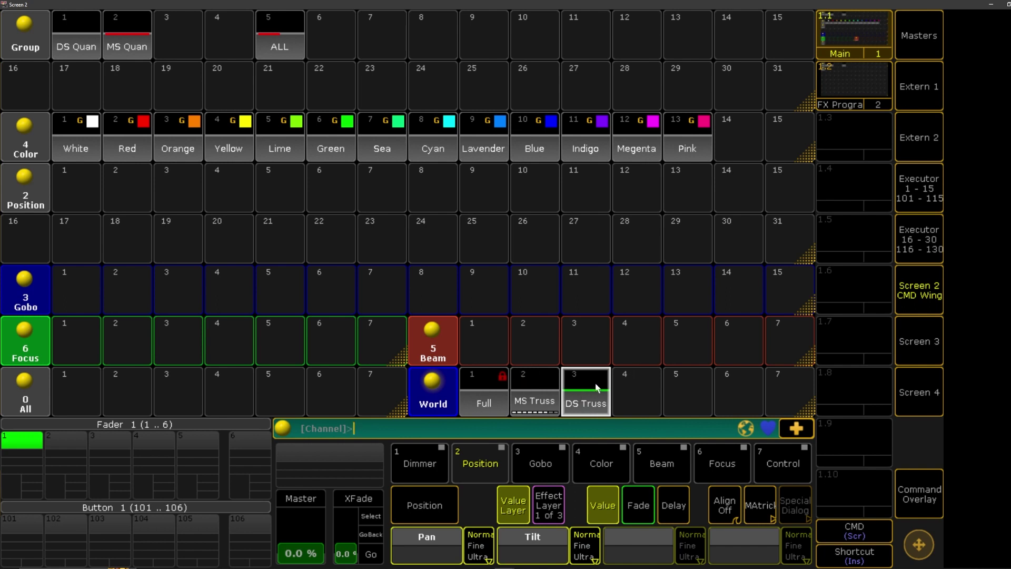
pyautogui.click(481, 381)
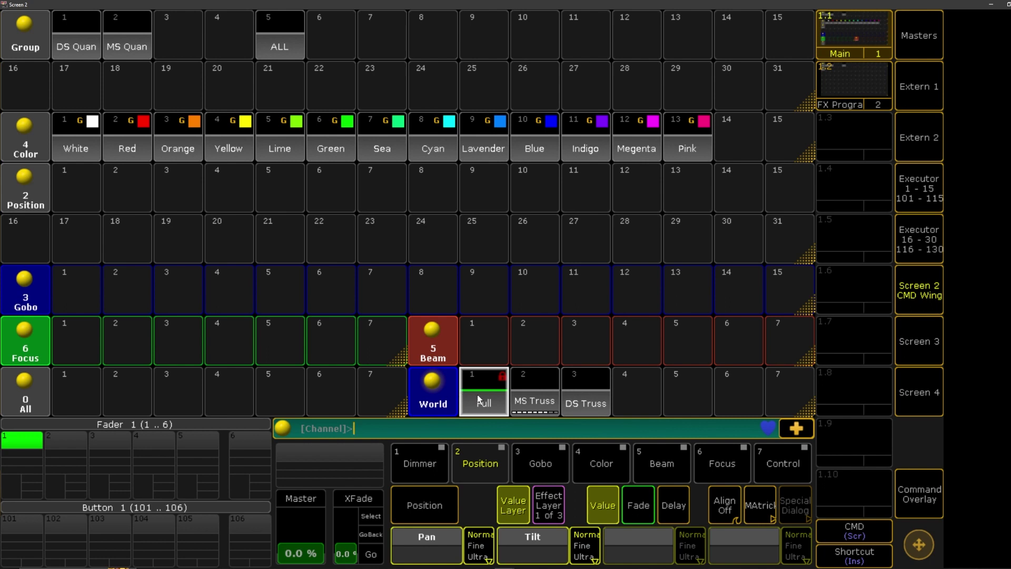
# - In the DS Truss world, test selecting the MS Quan and ALL groups, clear the selection and select the DS Quan group
pyautogui.click(589, 401)
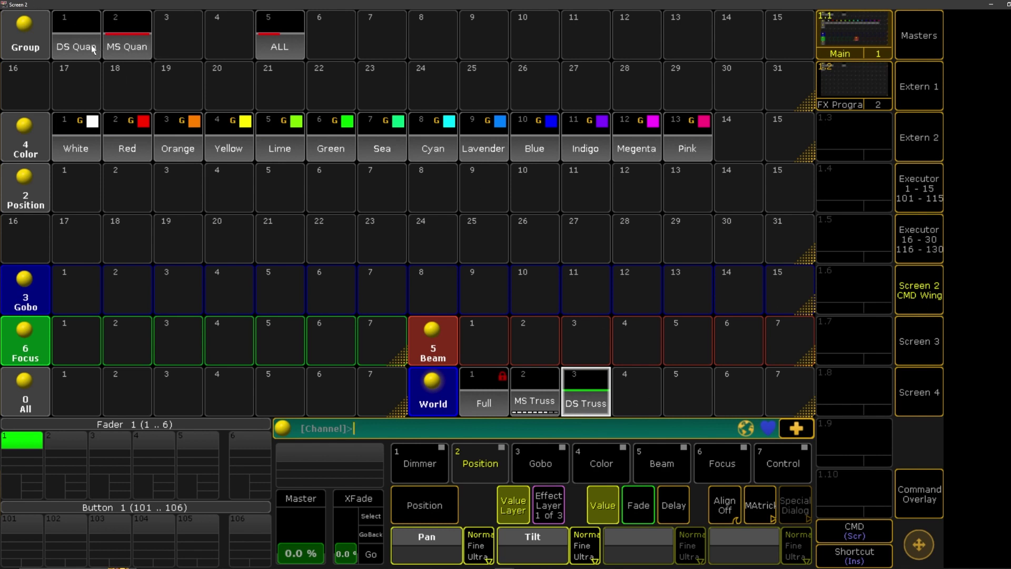
pyautogui.click(140, 49)
pyautogui.click(272, 42)
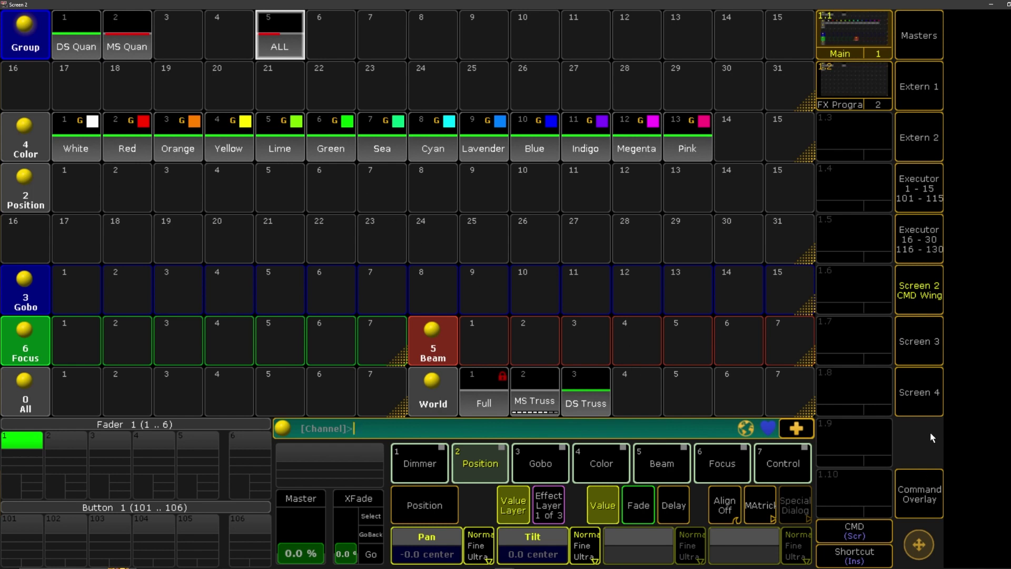
pyautogui.click(930, 475)
pyautogui.click(582, 482)
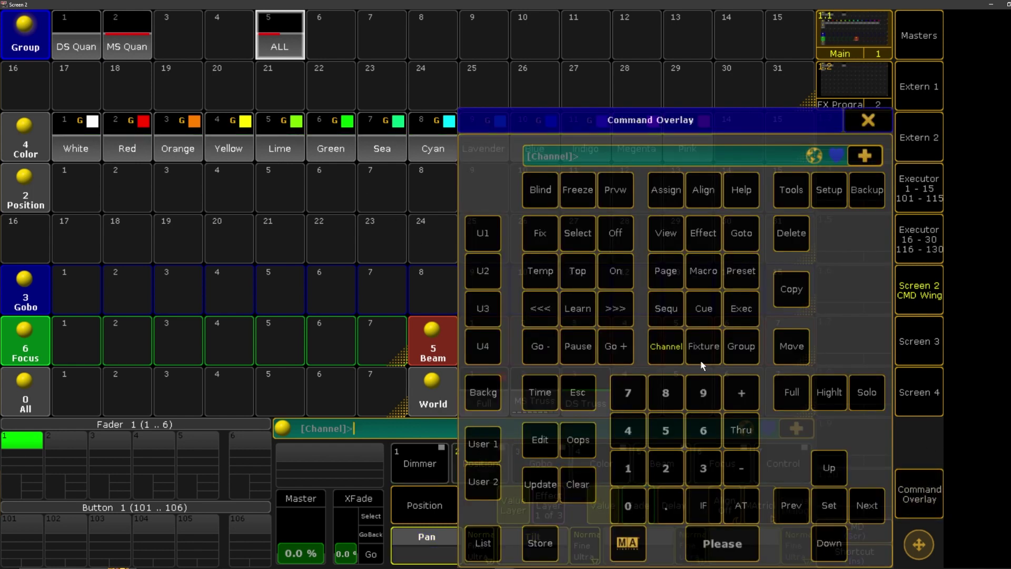
pyautogui.click(868, 121)
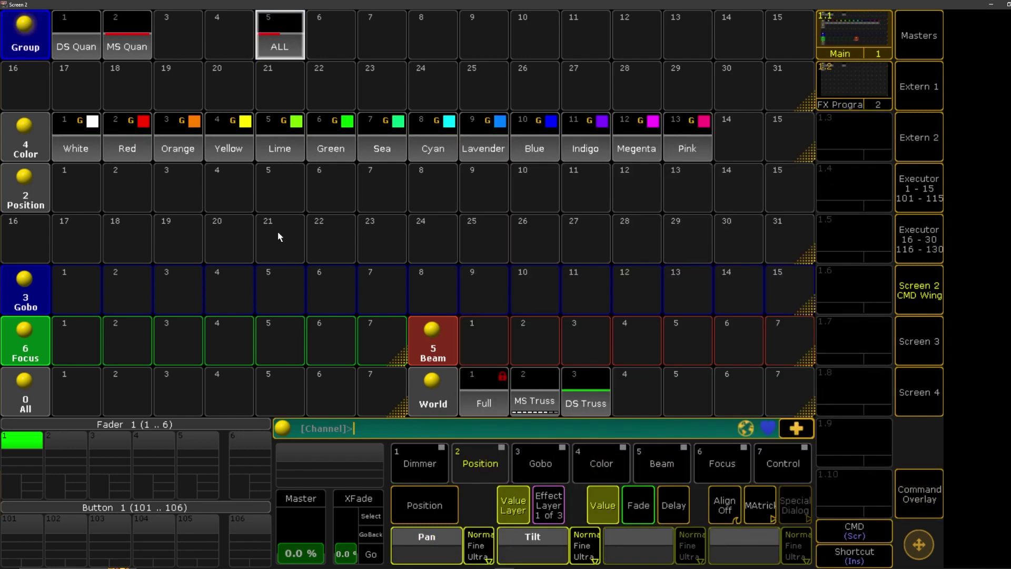
pyautogui.click(79, 46)
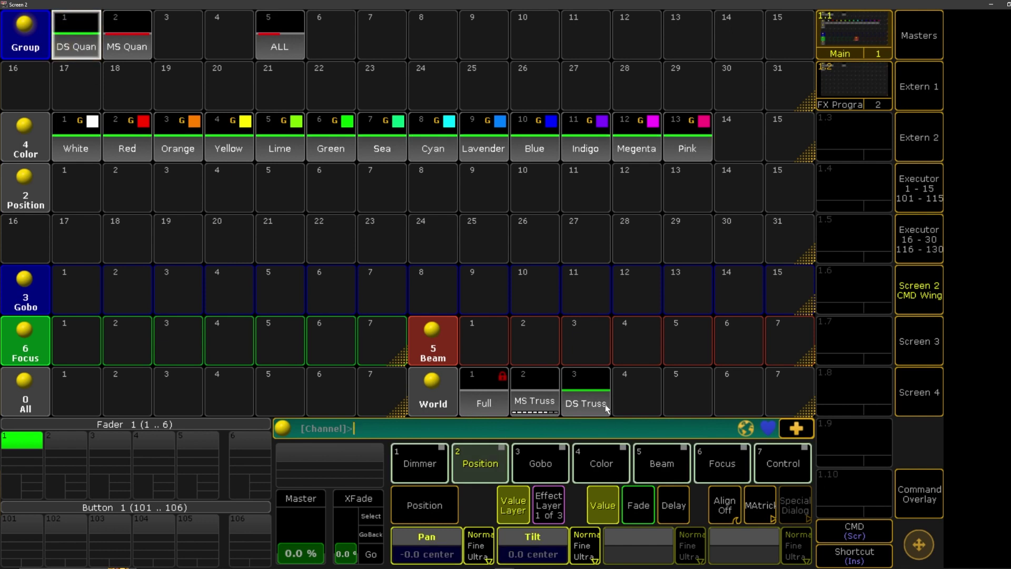
# - Return to the Full world, select the ALL group and clear the selection
pyautogui.click(495, 395)
pyautogui.click(292, 50)
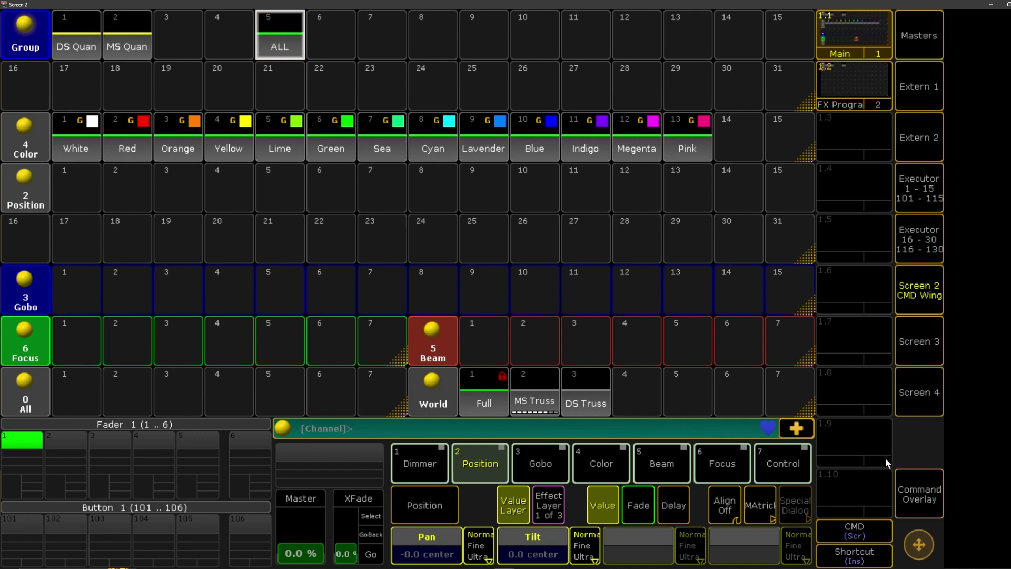
pyautogui.click(923, 487)
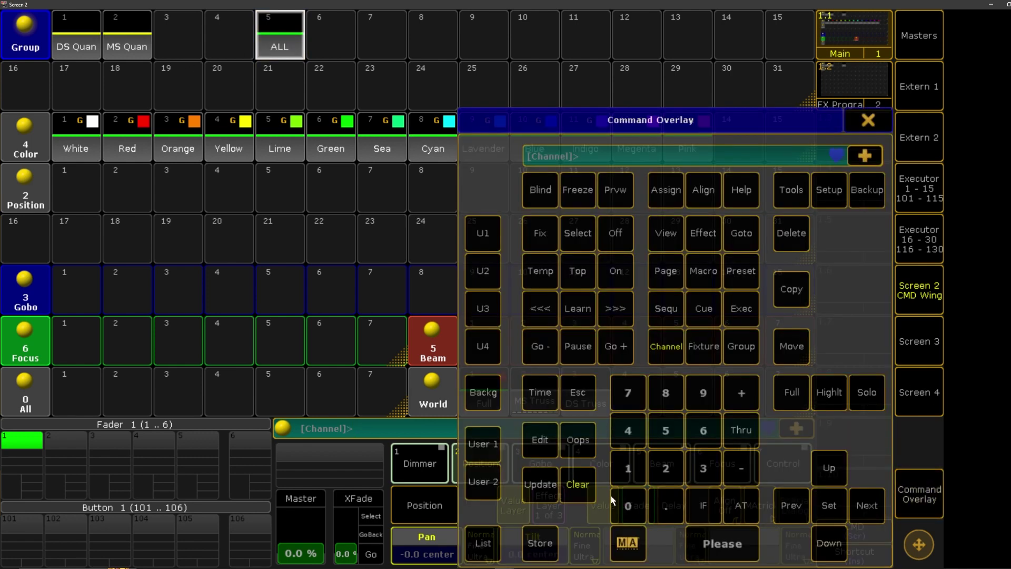
pyautogui.click(577, 485)
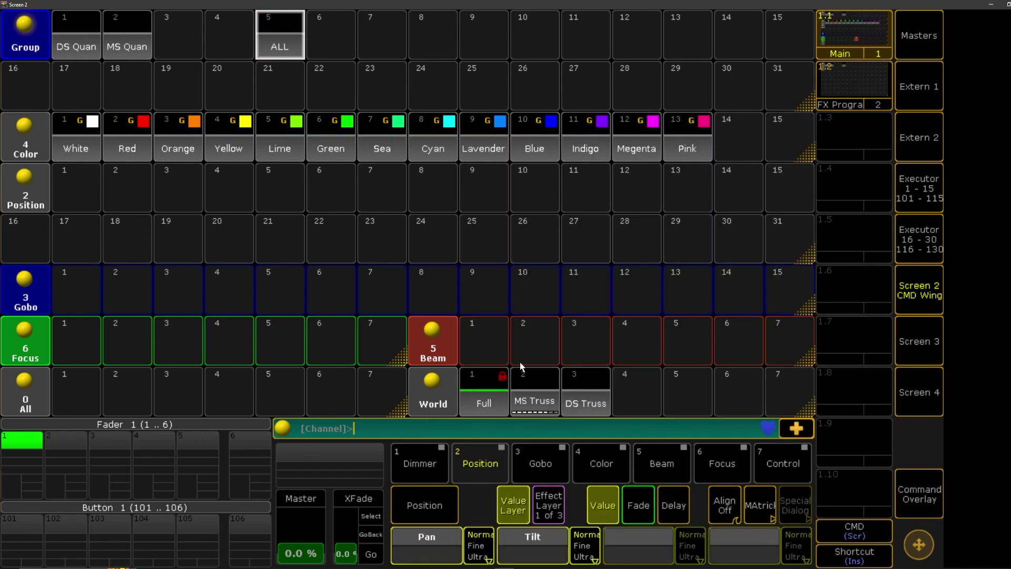